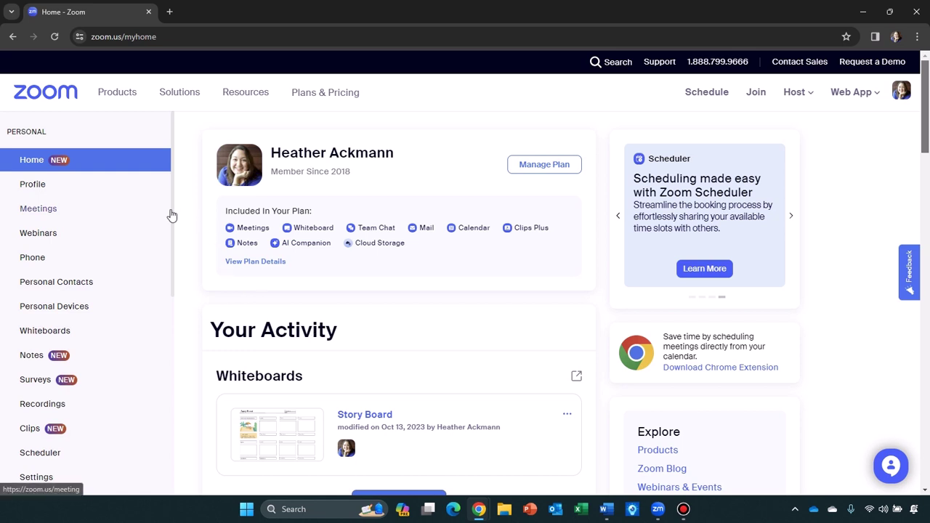
# - Open personal Settings on the AI Companion tab and highlight Meeting Summary's 'Locked by admin' note
pyautogui.moveTo(169, 212)
pyautogui.mouseDown()
pyautogui.moveTo(171, 280)
pyautogui.moveTo(170, 257)
pyautogui.mouseUp()
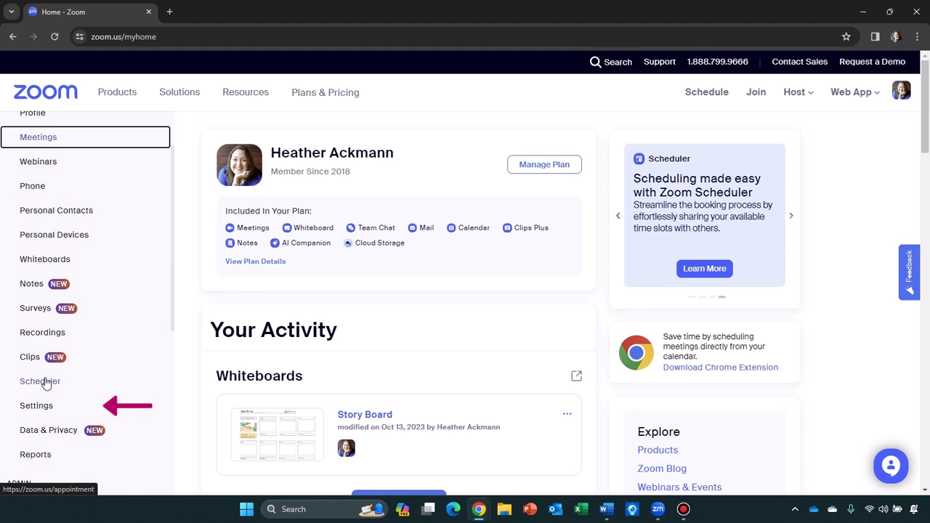
pyautogui.click(43, 404)
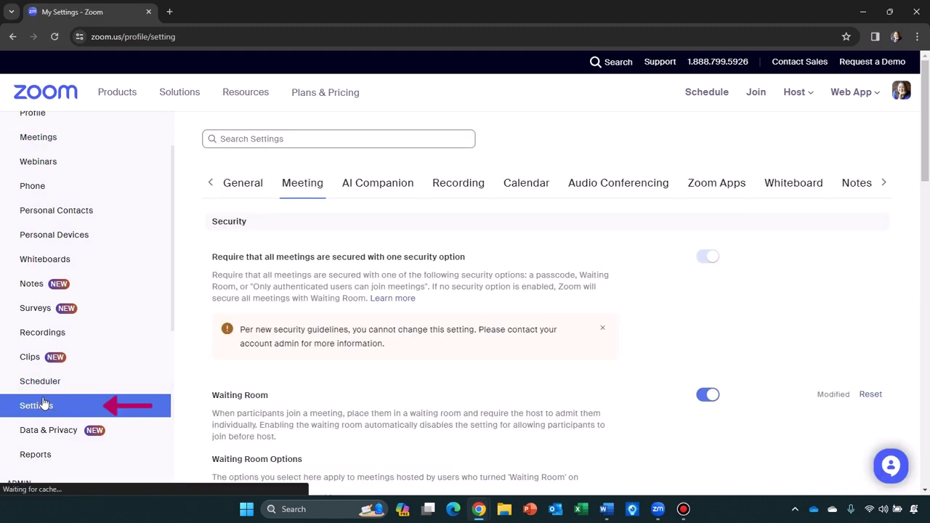
pyautogui.click(355, 191)
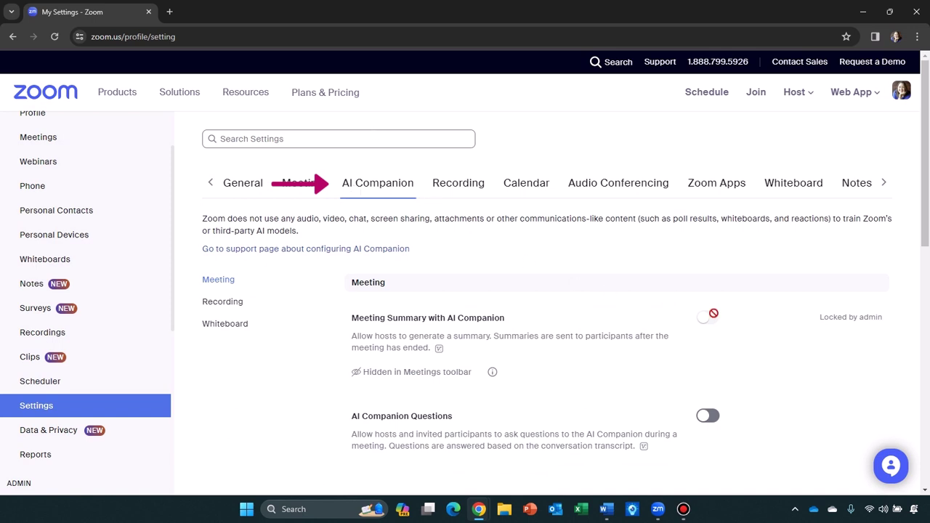
pyautogui.tripleClick(875, 318)
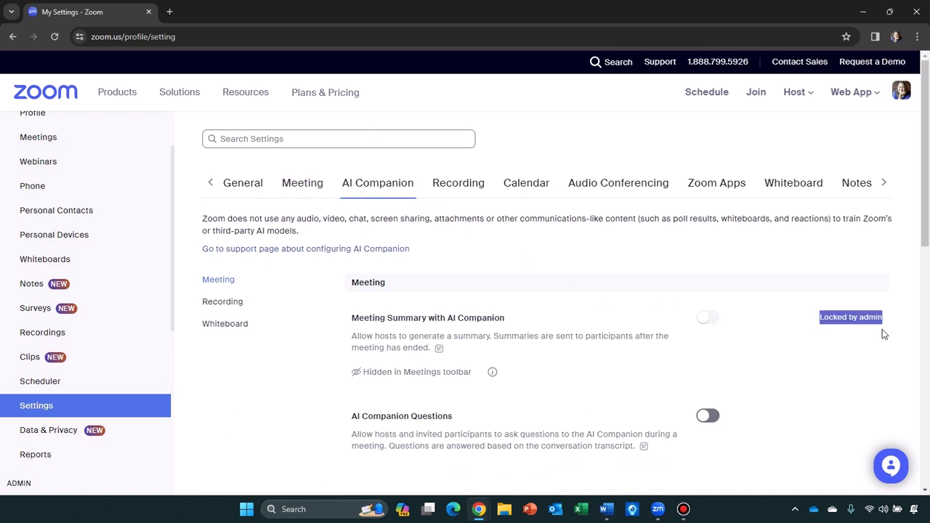
pyautogui.click(876, 340)
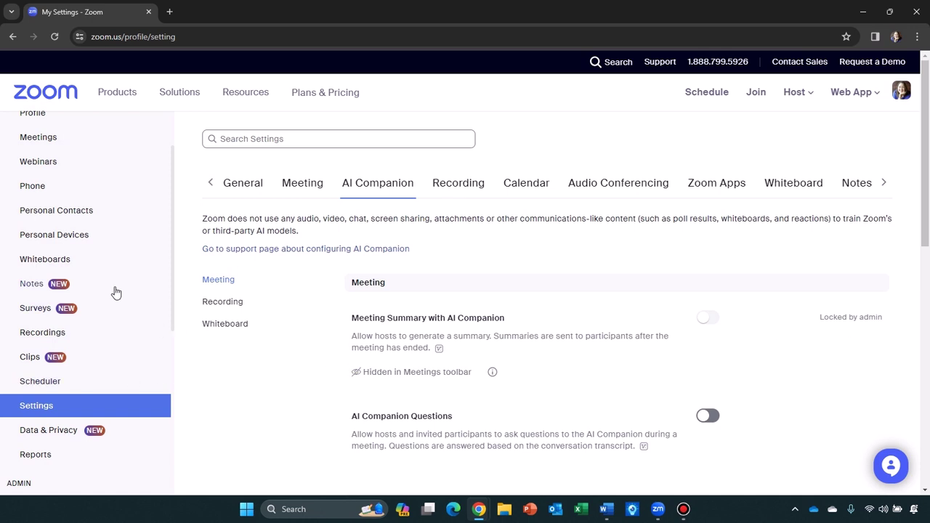
# - Go to Admin Account Management > Account Settings, AI Companion tab, scrolled to the Meeting section
pyautogui.scroll(2, 173, 278)
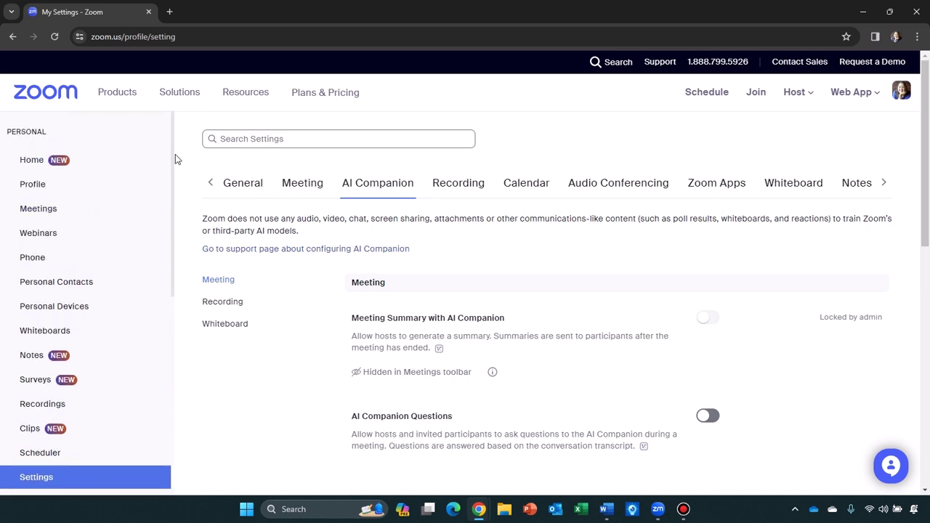
pyautogui.moveTo(172, 159); pyautogui.dragTo(174, 339)
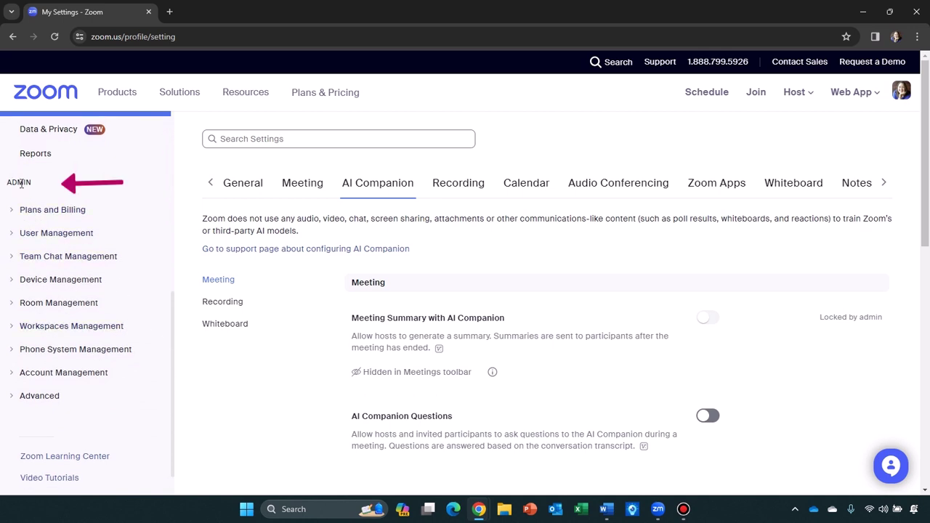
pyautogui.click(58, 374)
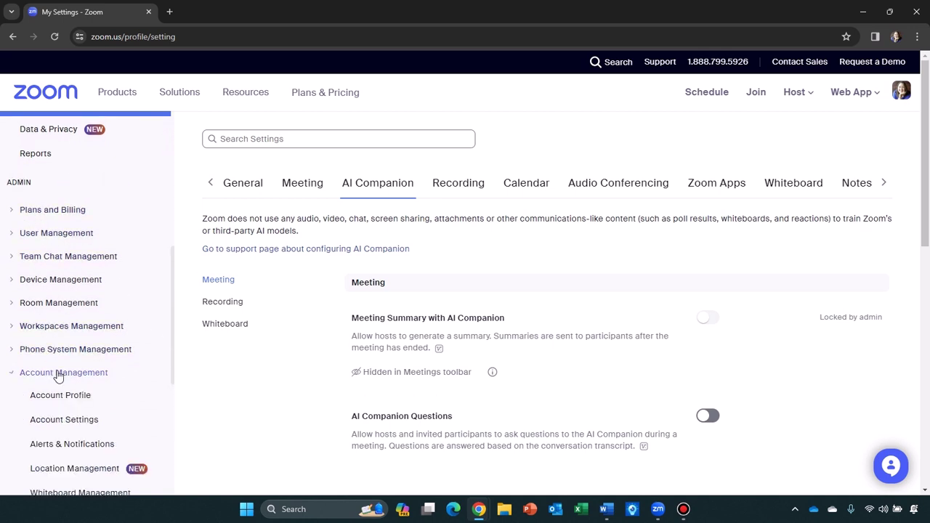
pyautogui.click(63, 420)
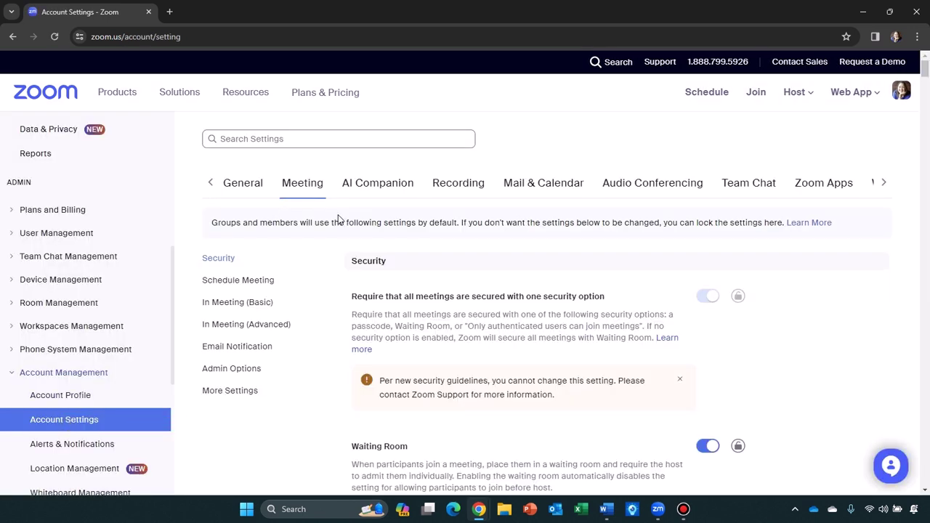
pyautogui.click(367, 190)
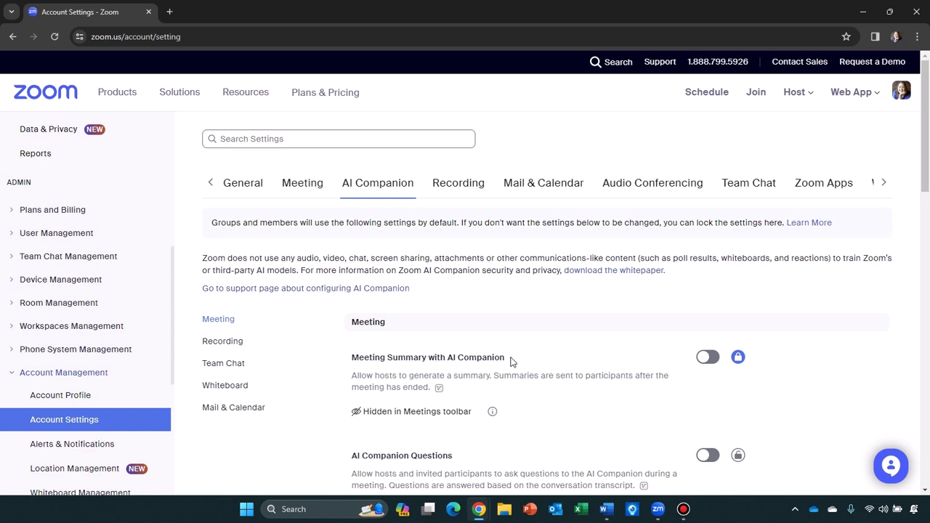
pyautogui.scroll(-2, 510, 361)
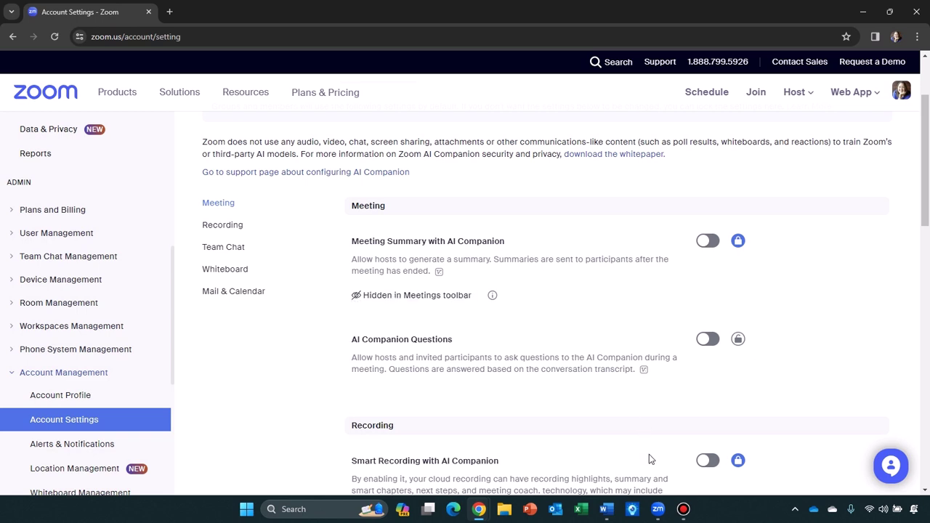
# - Launch a new instant meeting in the Zoom app, maximize it, then end it for all
pyautogui.click(657, 509)
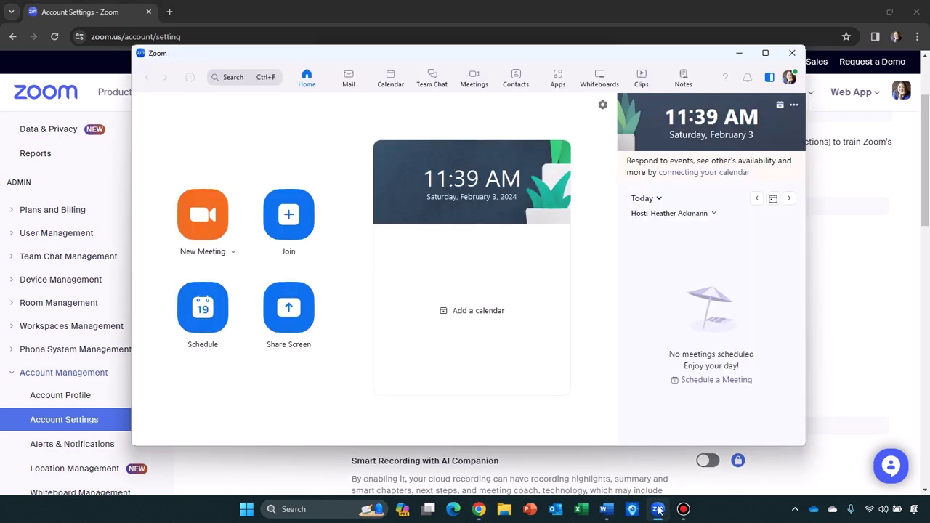
pyautogui.click(218, 226)
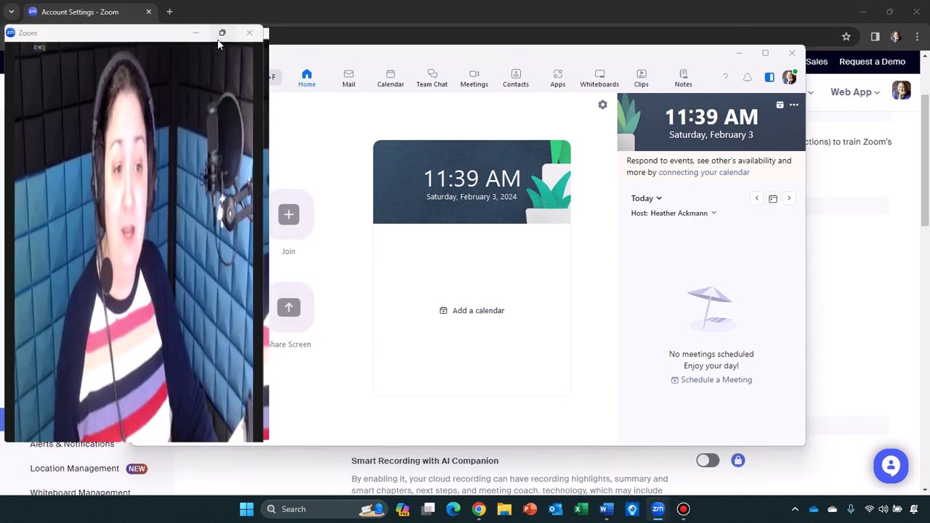
pyautogui.click(222, 33)
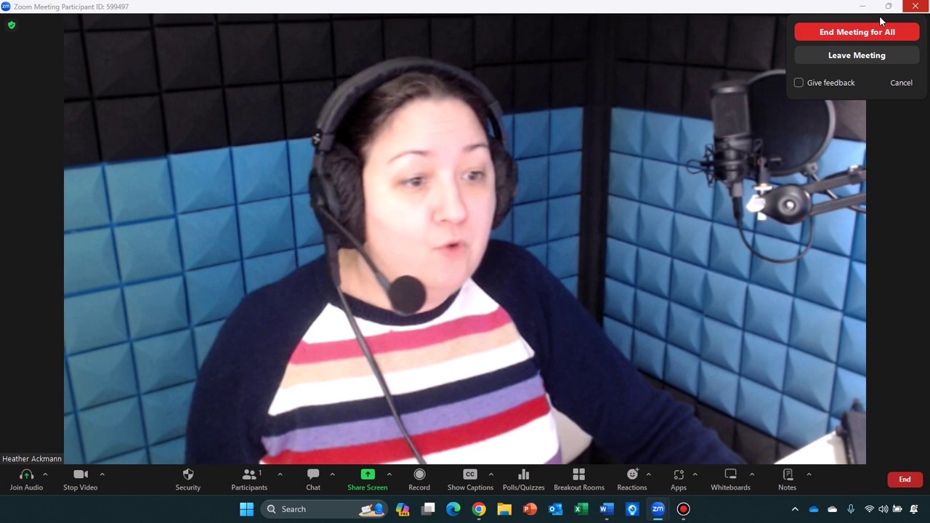
pyautogui.click(871, 32)
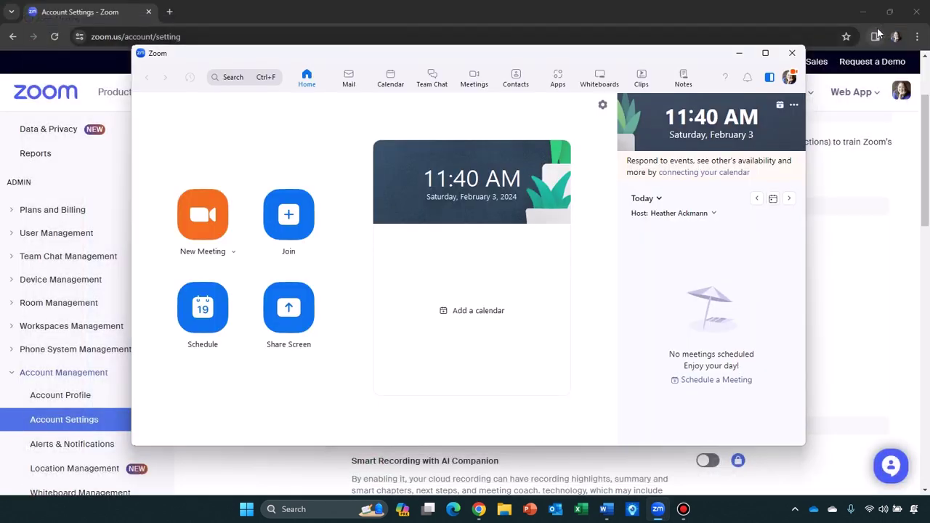
# - Set Meeting Summary with AI Companion to 'Shown in Meetings toolbar' and save
pyautogui.click(740, 55)
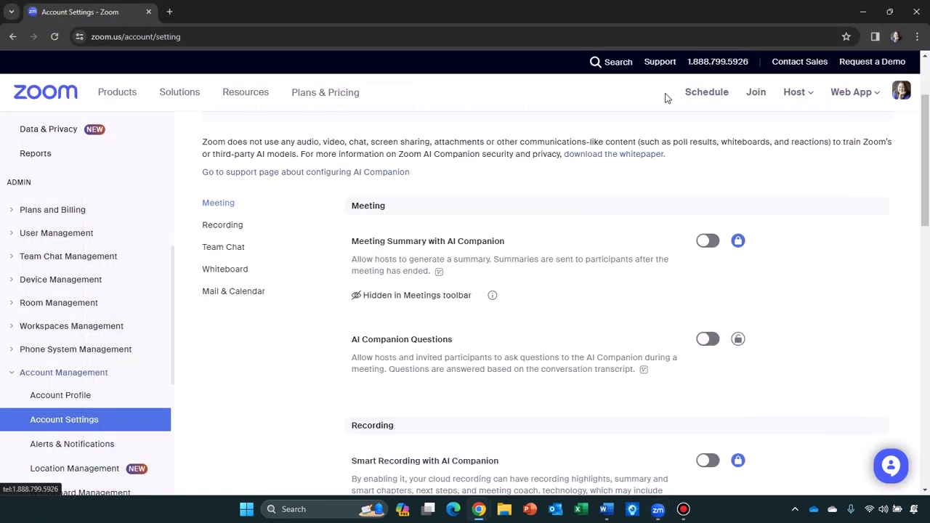
pyautogui.click(404, 299)
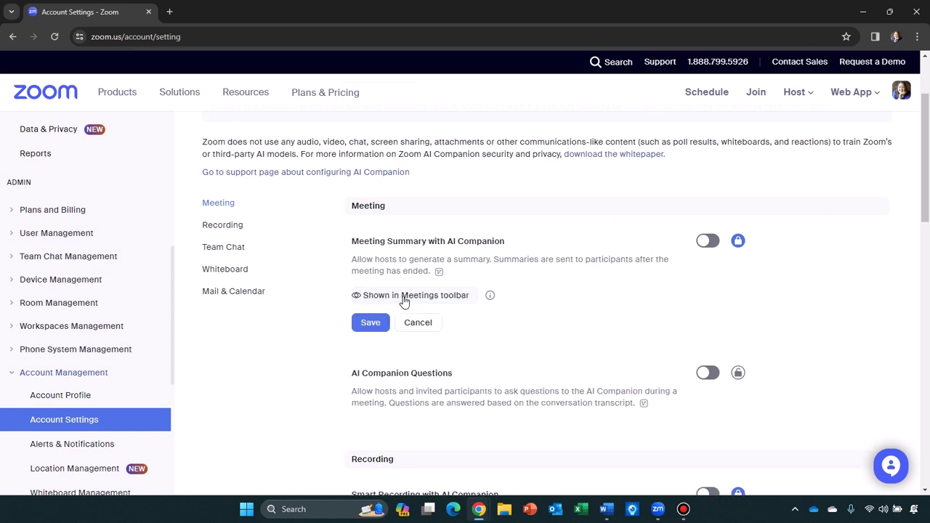
pyautogui.click(370, 324)
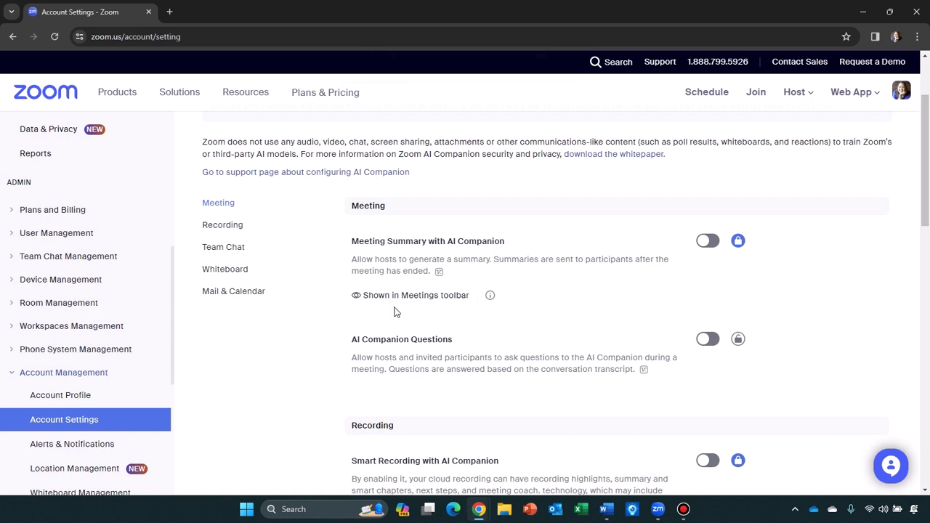
# - Enable Meeting Summary with AI Companion, then switch it back off
pyautogui.click(709, 245)
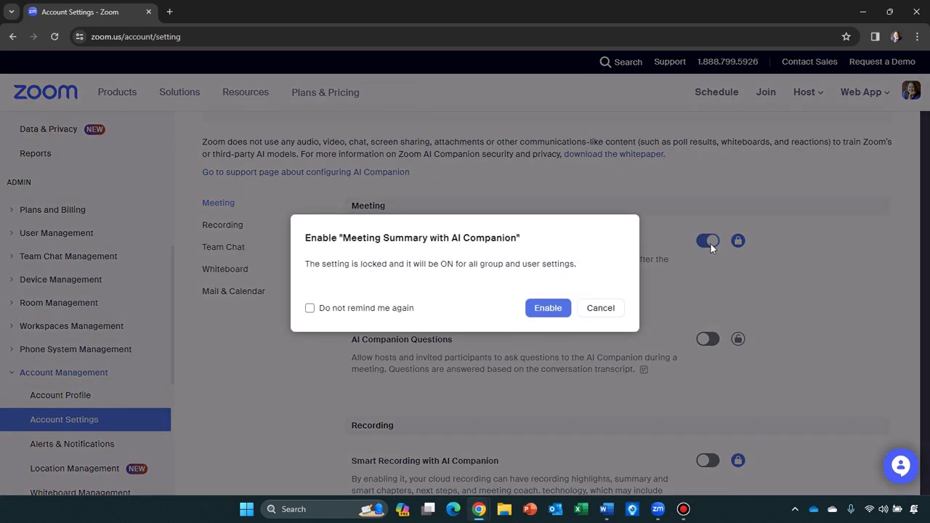
pyautogui.click(564, 309)
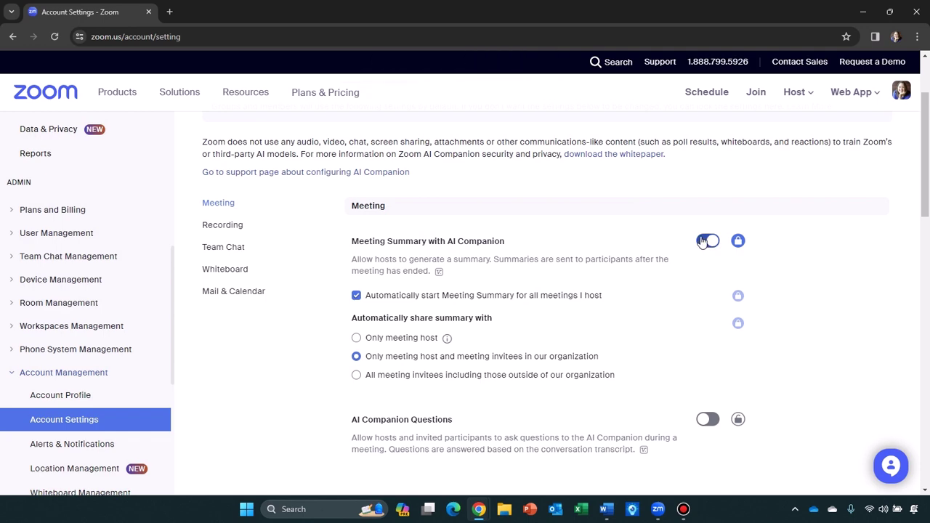
pyautogui.click(702, 241)
pyautogui.click(550, 314)
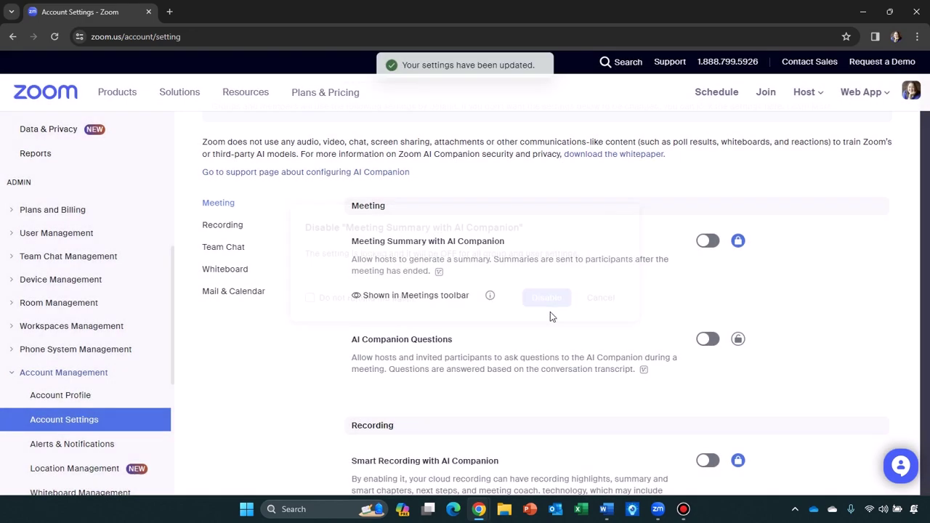
# - Unlock Meeting Summary with AI Companion and turn it on for everyone
pyautogui.click(738, 240)
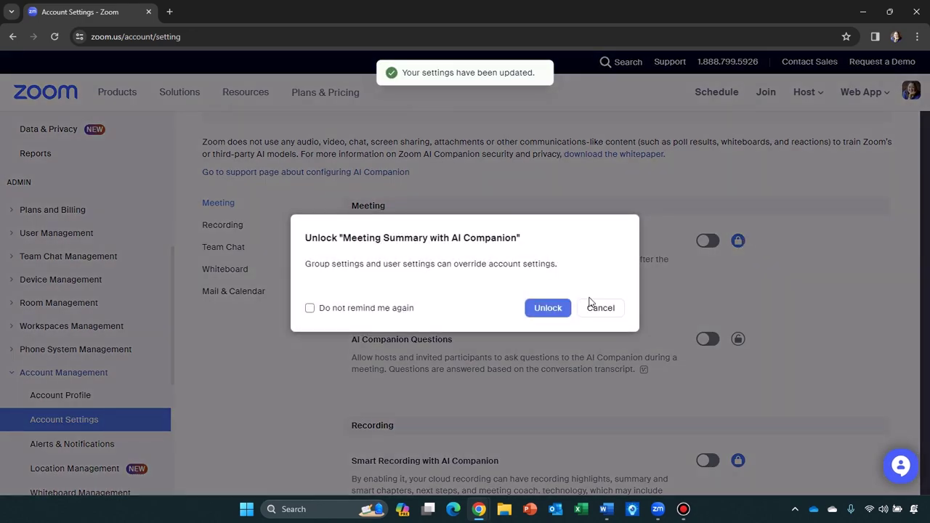
pyautogui.click(564, 311)
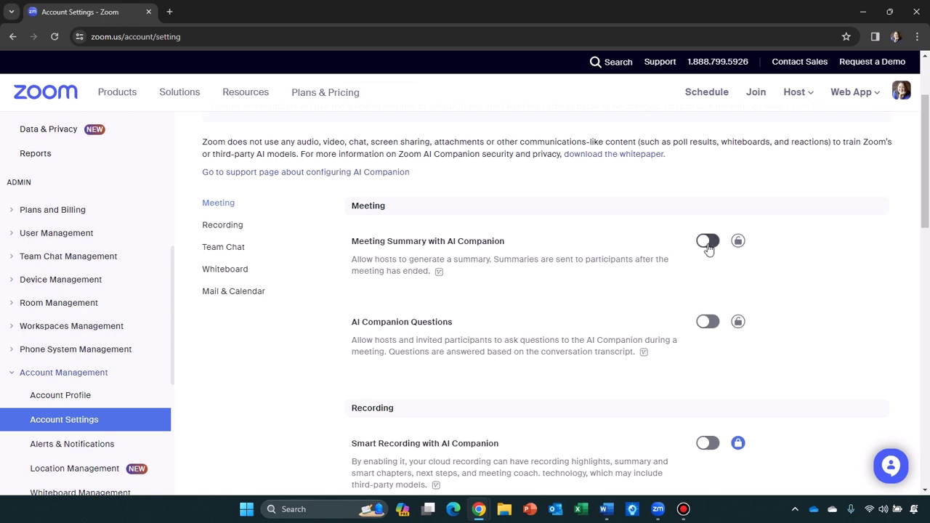
pyautogui.click(706, 241)
pyautogui.click(548, 315)
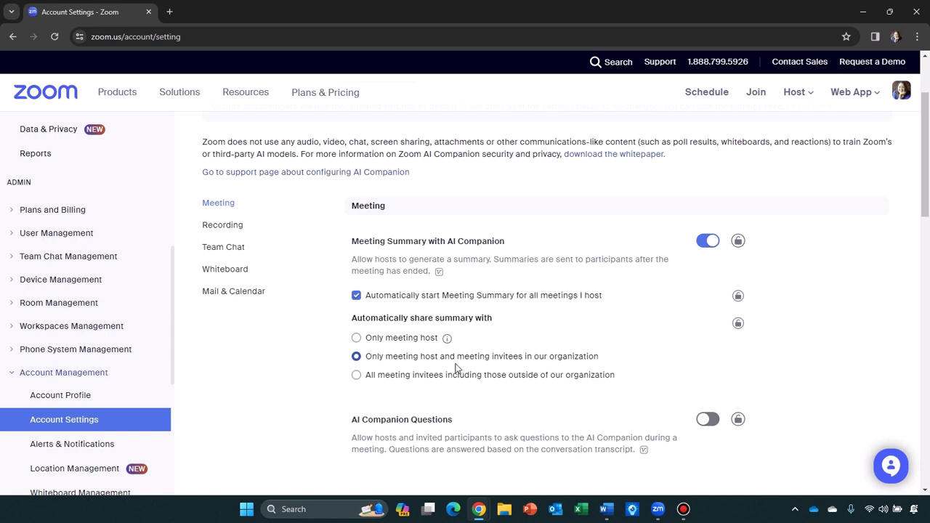
pyautogui.scroll(-1, 455, 368)
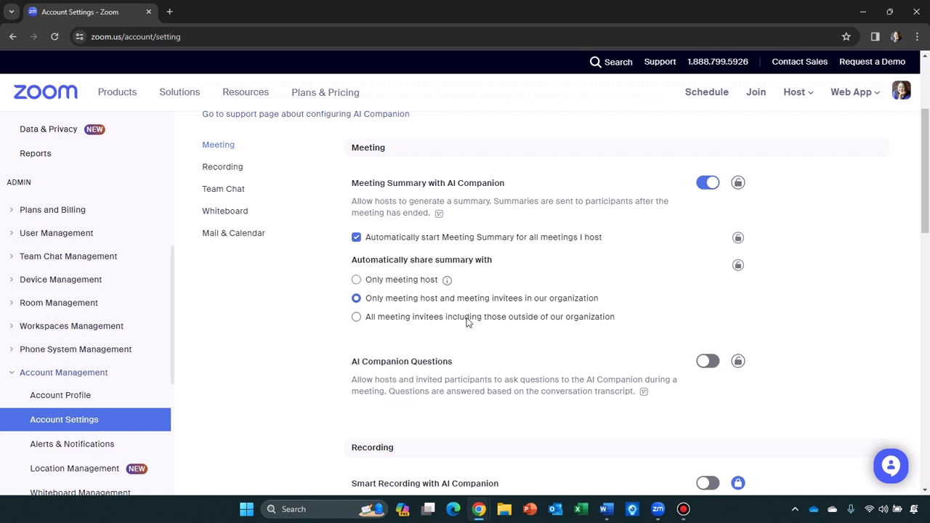
pyautogui.scroll(-2, 438, 305)
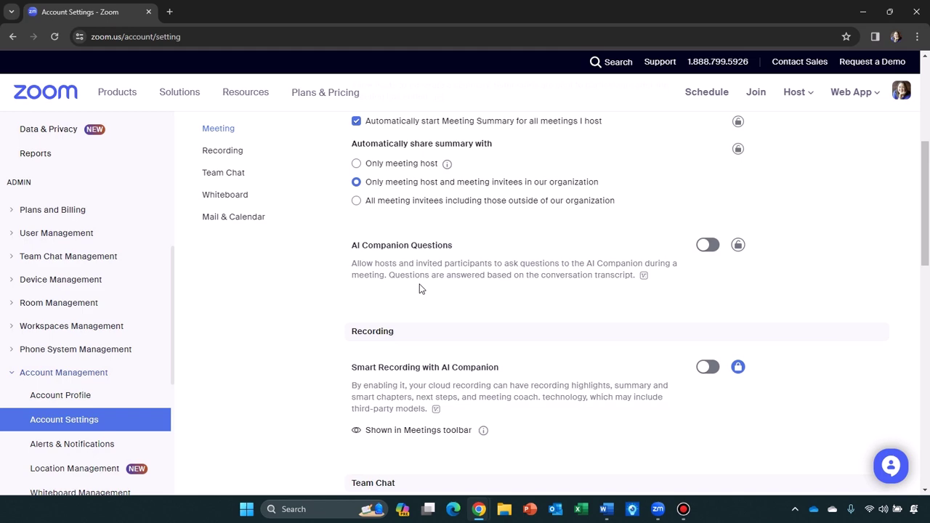
# - Enable AI Companion Questions, auto-starting in hosted meetings with All participants allowed, and save
pyautogui.click(708, 246)
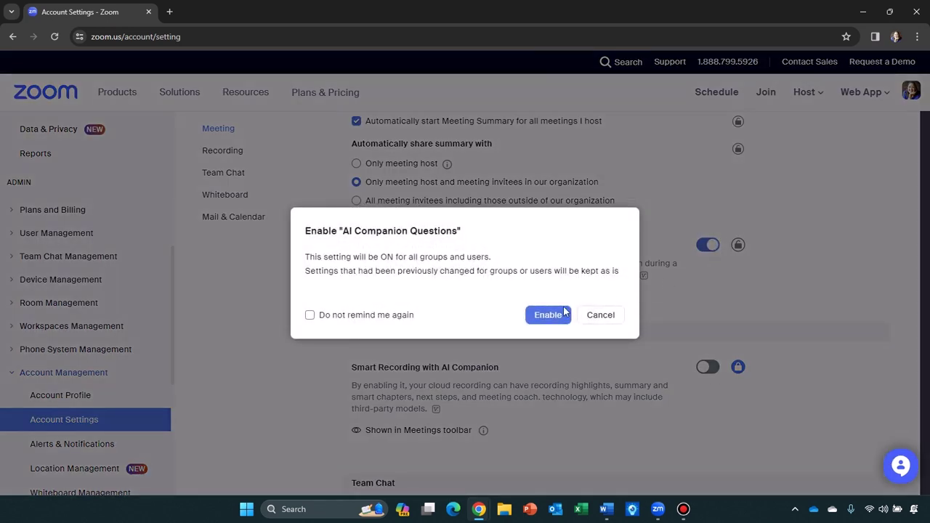
pyautogui.click(561, 311)
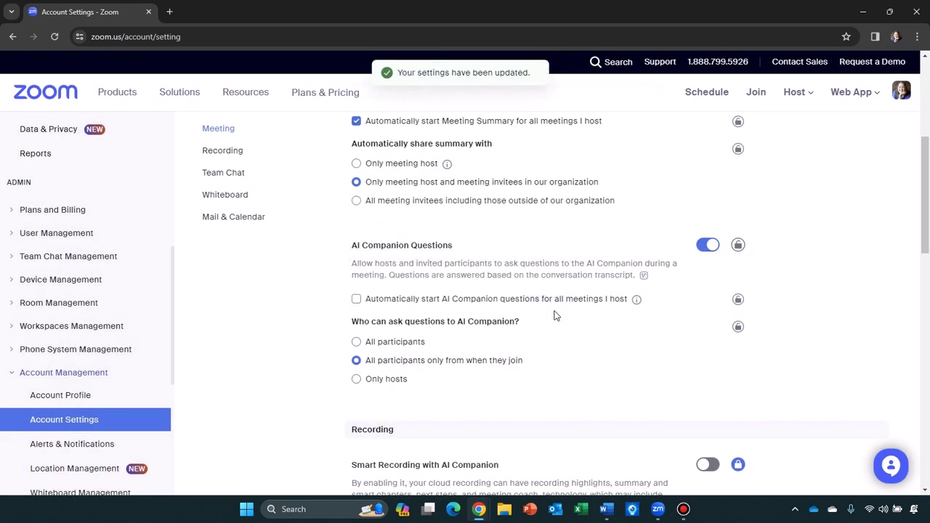
pyautogui.click(356, 299)
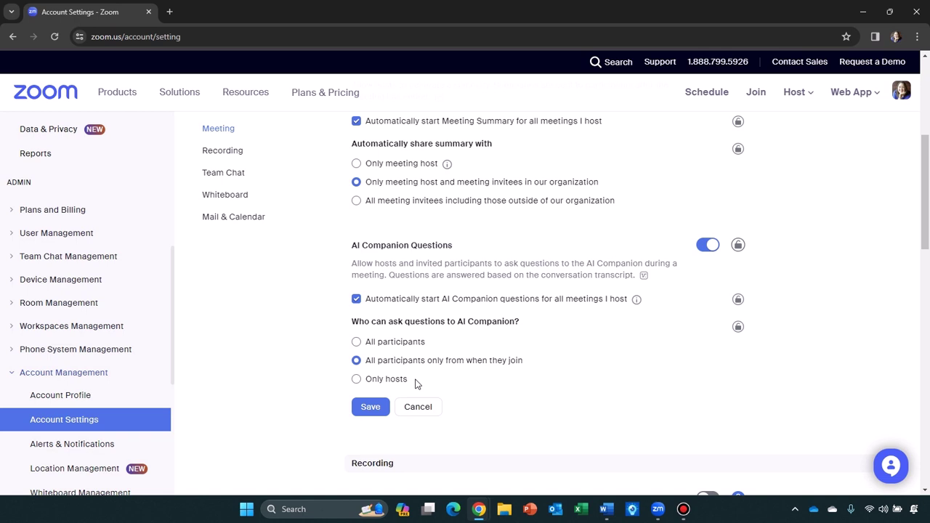
pyautogui.click(406, 343)
pyautogui.click(400, 361)
pyautogui.click(395, 383)
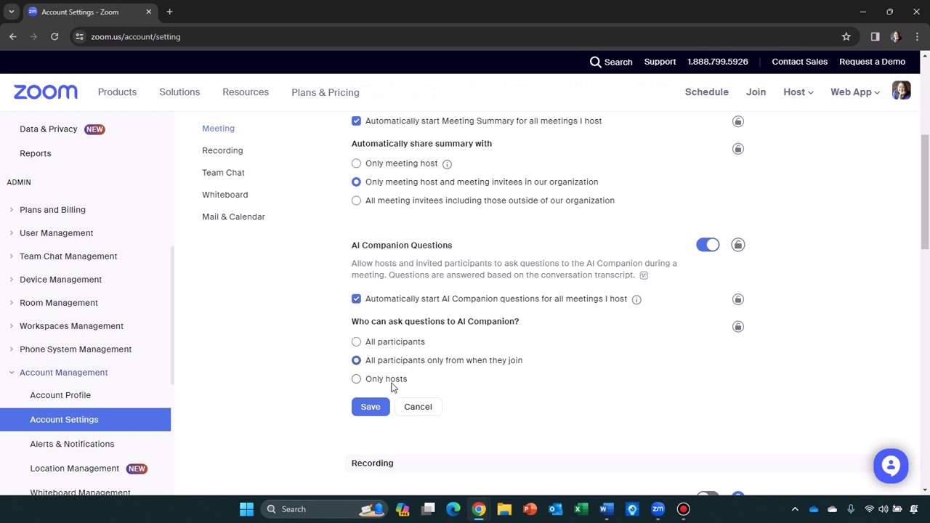
pyautogui.click(390, 346)
pyautogui.click(372, 407)
# - Scroll through the Team Chat, Whiteboard and Mail & Calendar AI Companion settings and back up
pyautogui.scroll(-2, 407, 401)
pyautogui.scroll(-2, 498, 380)
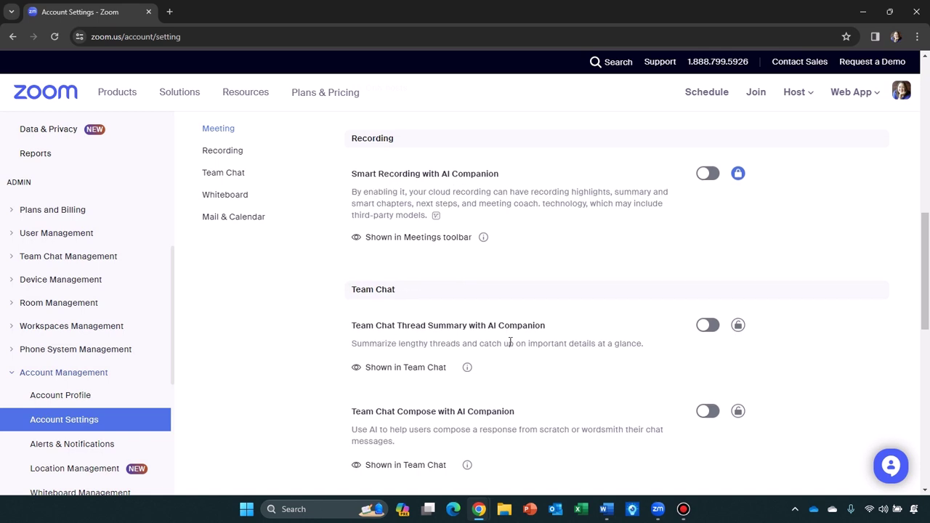
pyautogui.scroll(-2, 509, 342)
pyautogui.scroll(-2, 509, 341)
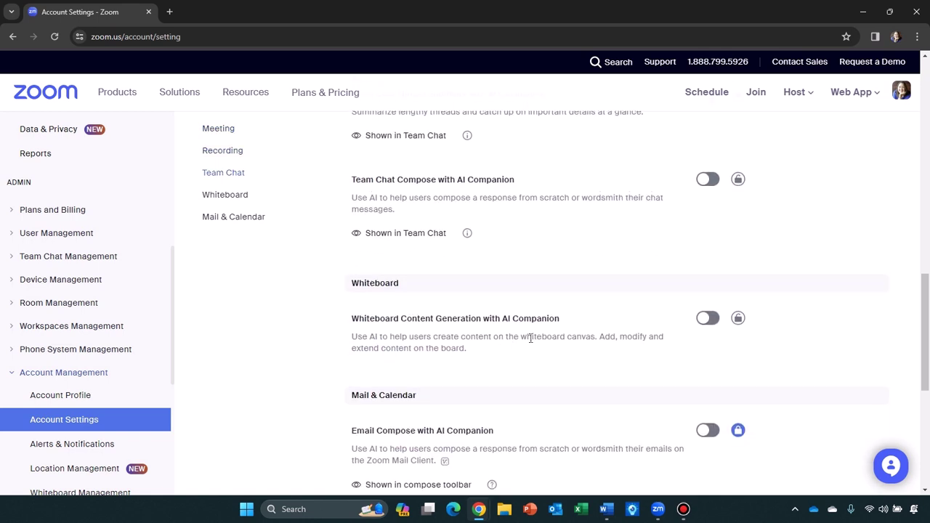
pyautogui.scroll(-2, 530, 338)
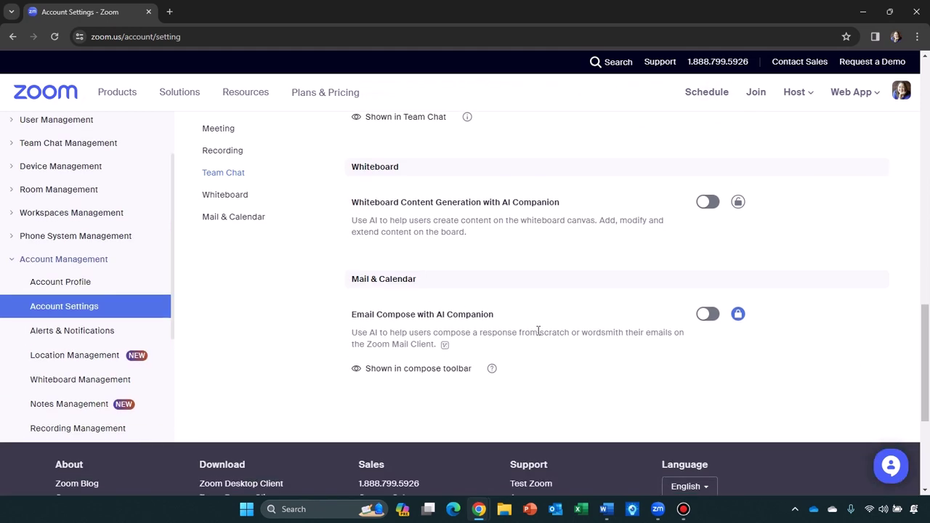
pyautogui.scroll(3, 539, 334)
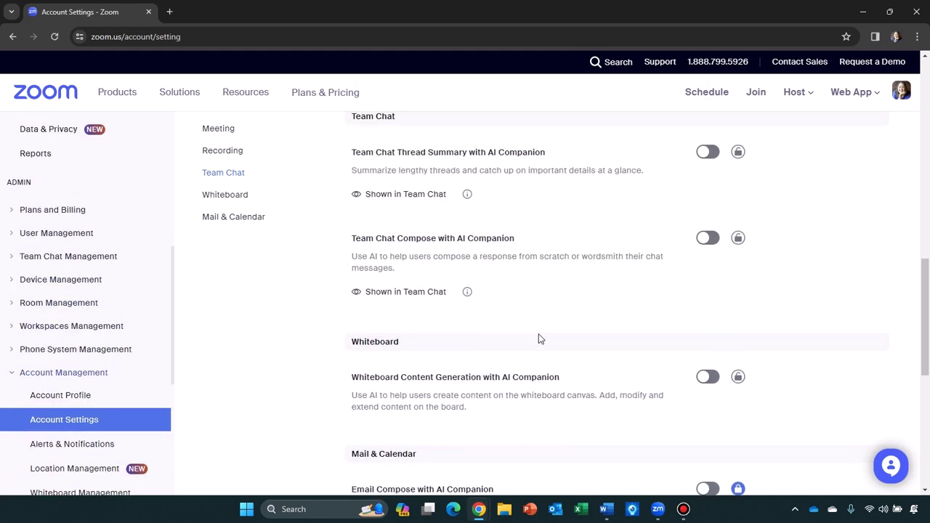
pyautogui.scroll(2, 539, 334)
pyautogui.scroll(2, 539, 334)
pyautogui.scroll(2, 540, 338)
pyautogui.scroll(5, 540, 332)
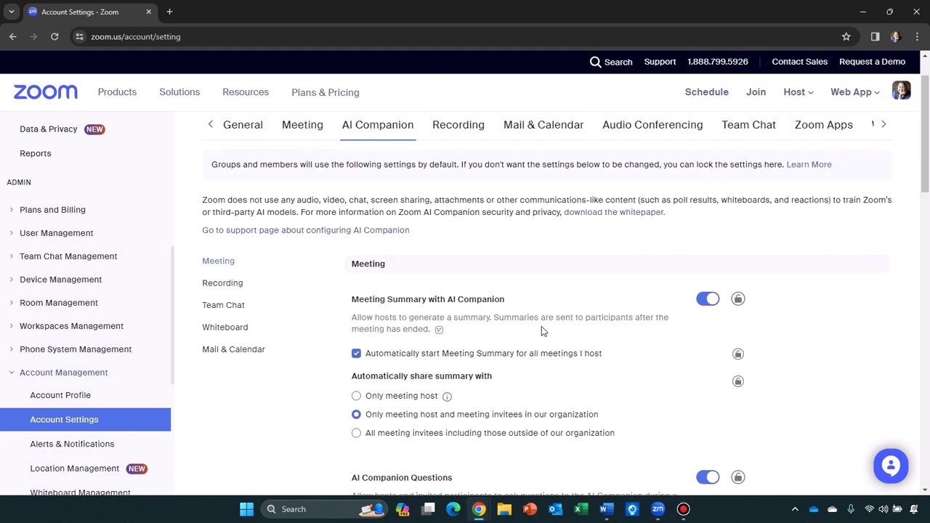
pyautogui.scroll(1, 536, 322)
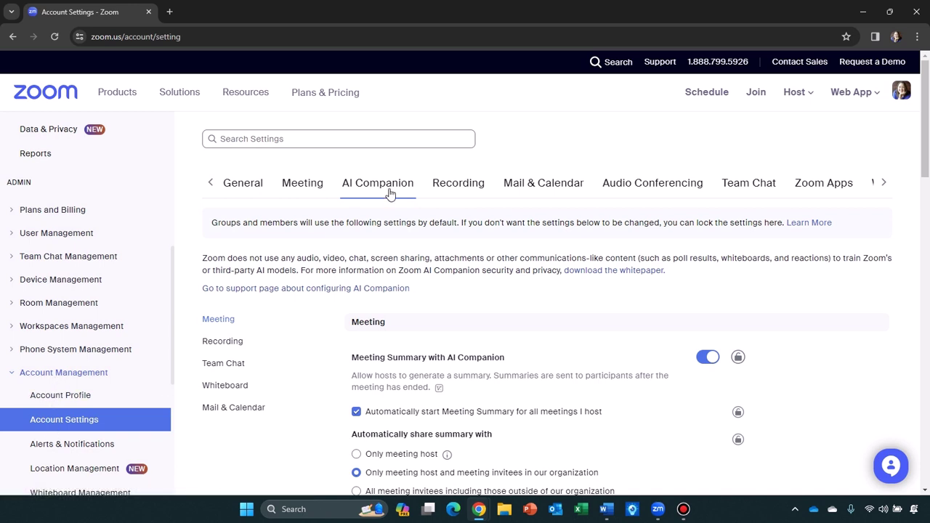
pyautogui.scroll(-2, 650, 388)
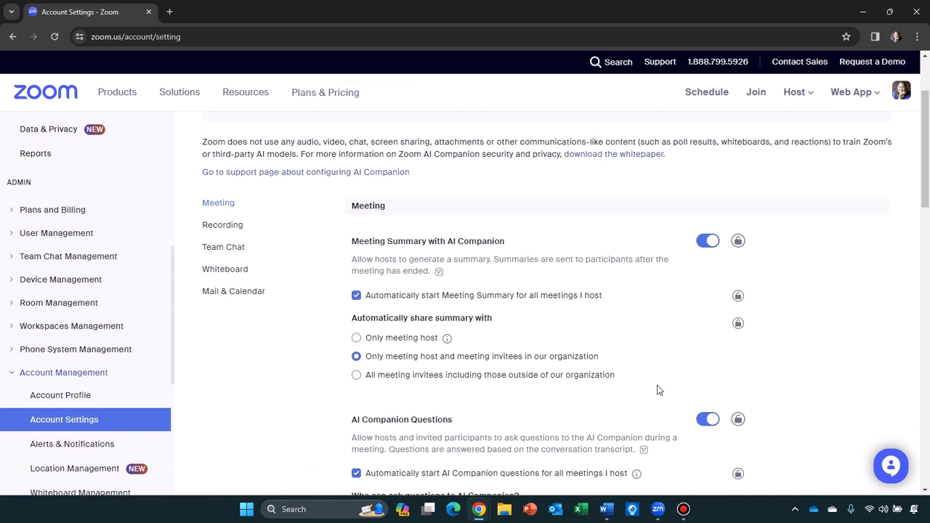
# - Start a new maximized meeting and dismiss the Meeting Summary, AI Companion and audio notices
pyautogui.click(657, 508)
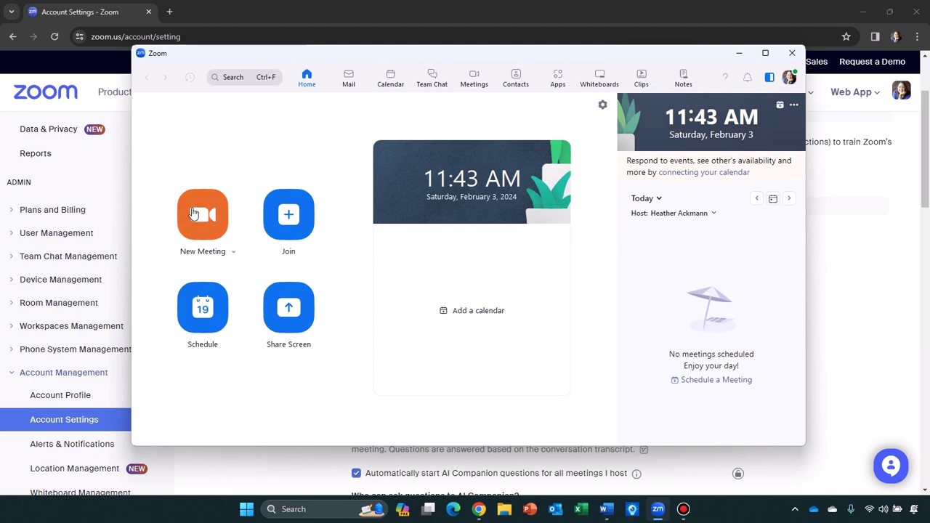
pyautogui.click(200, 211)
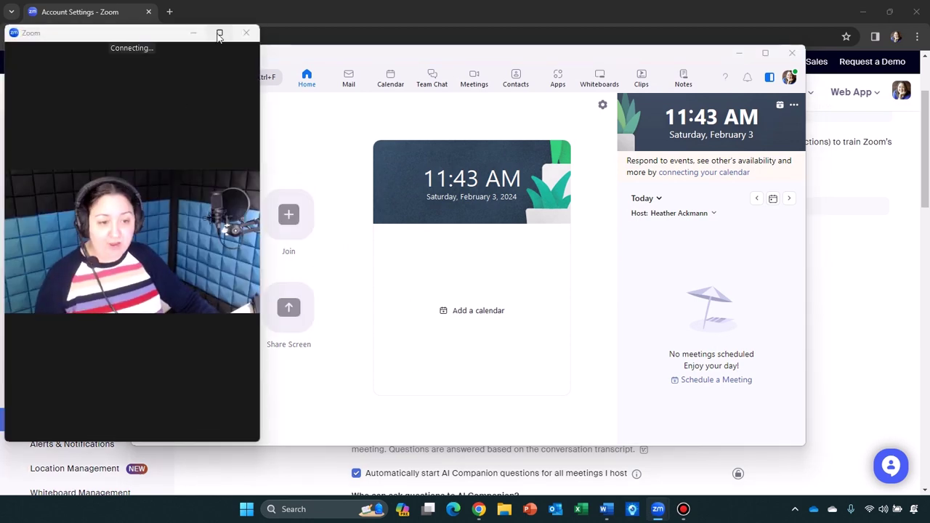
pyautogui.click(219, 33)
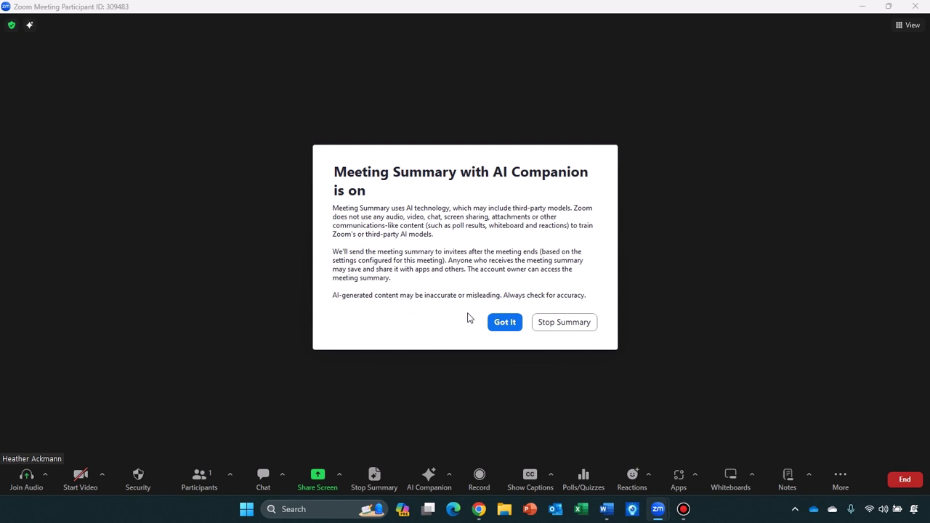
pyautogui.click(498, 323)
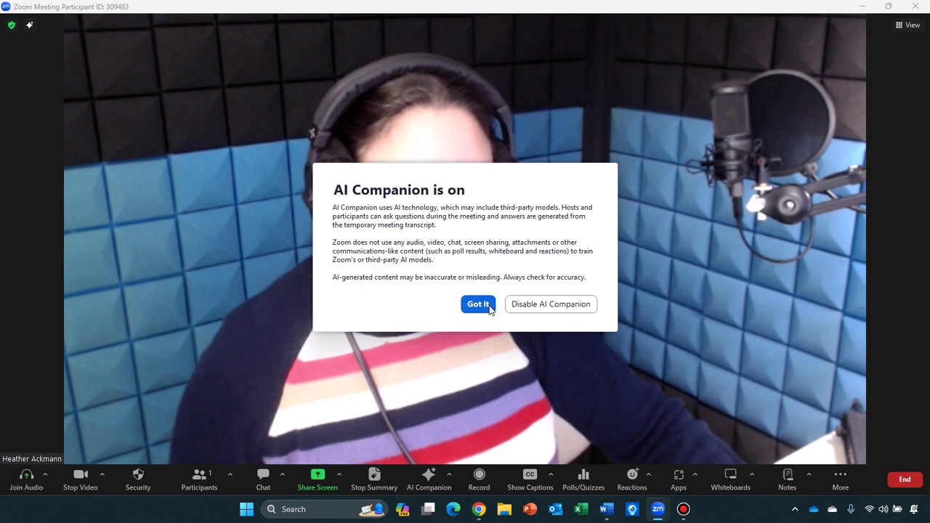
pyautogui.click(491, 309)
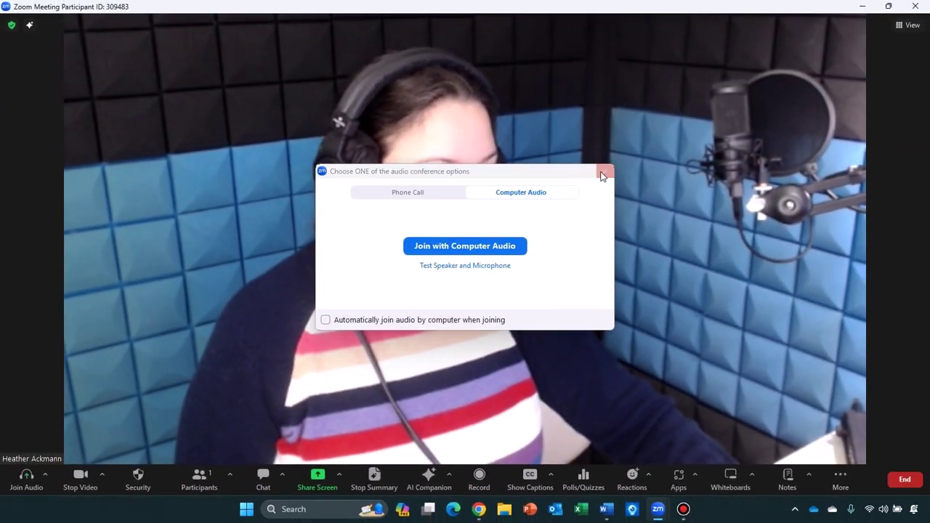
pyautogui.click(604, 174)
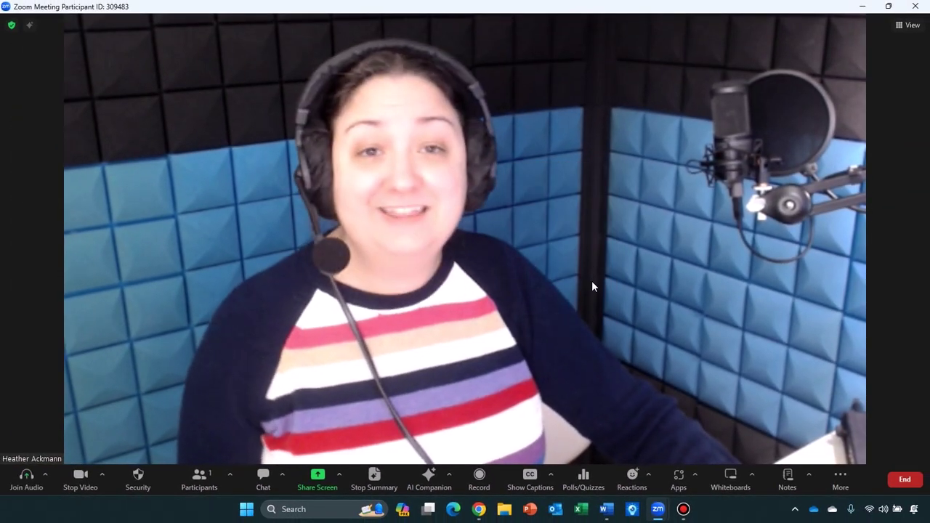